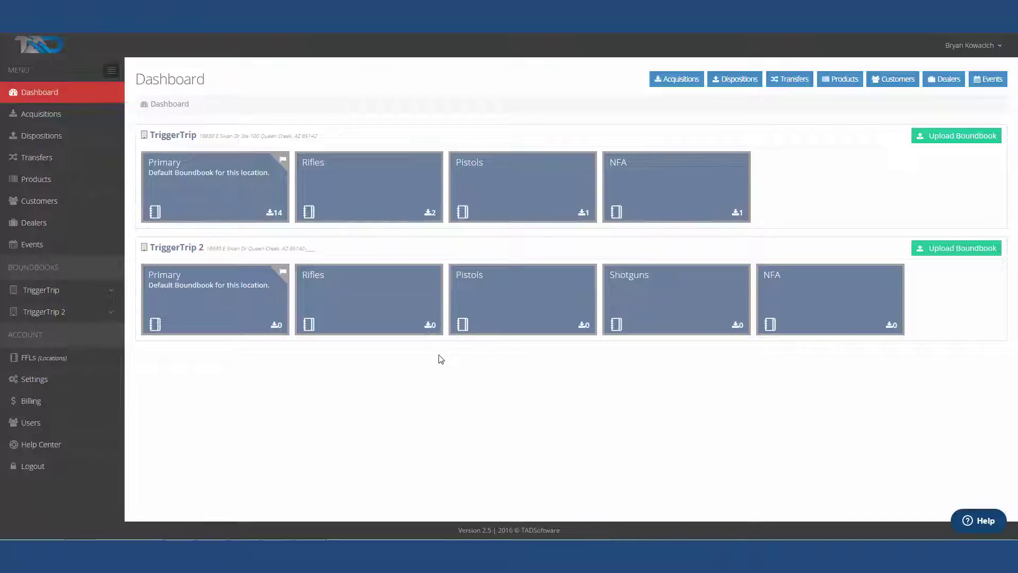
# Open the Dispositions list showing the 10 existing disposition records
pyautogui.click(68, 137)
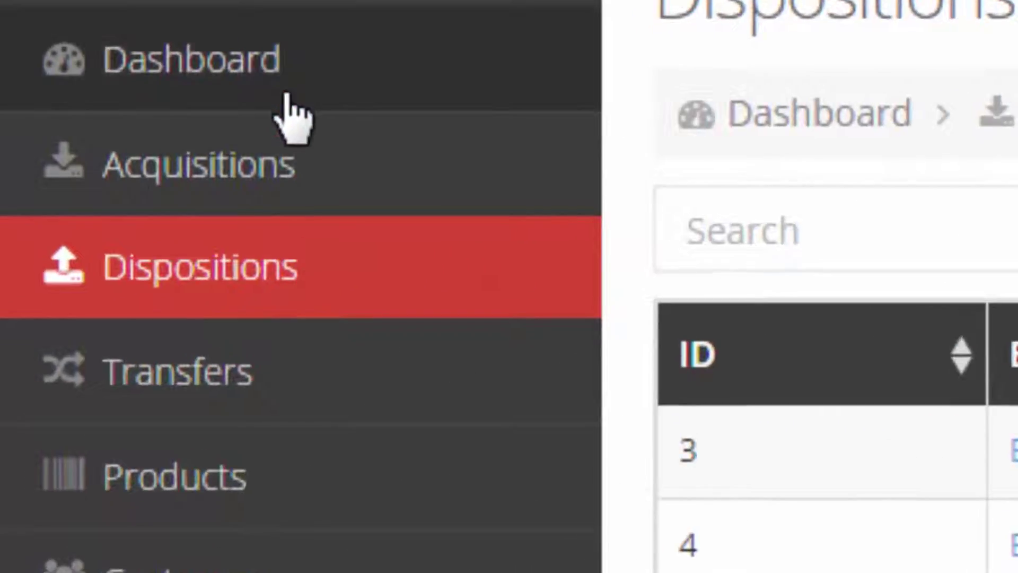
pyautogui.click(286, 95)
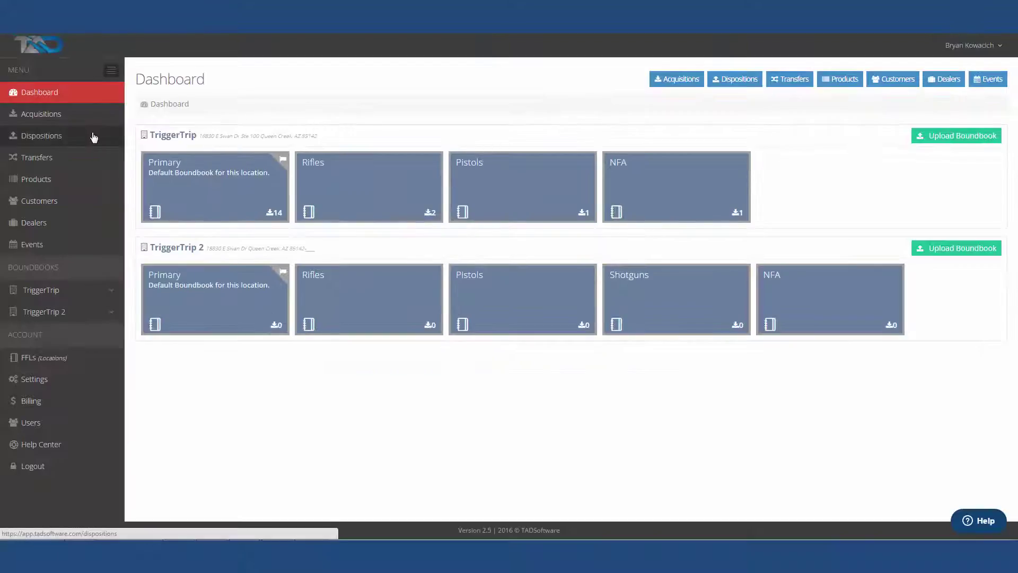
pyautogui.click(94, 137)
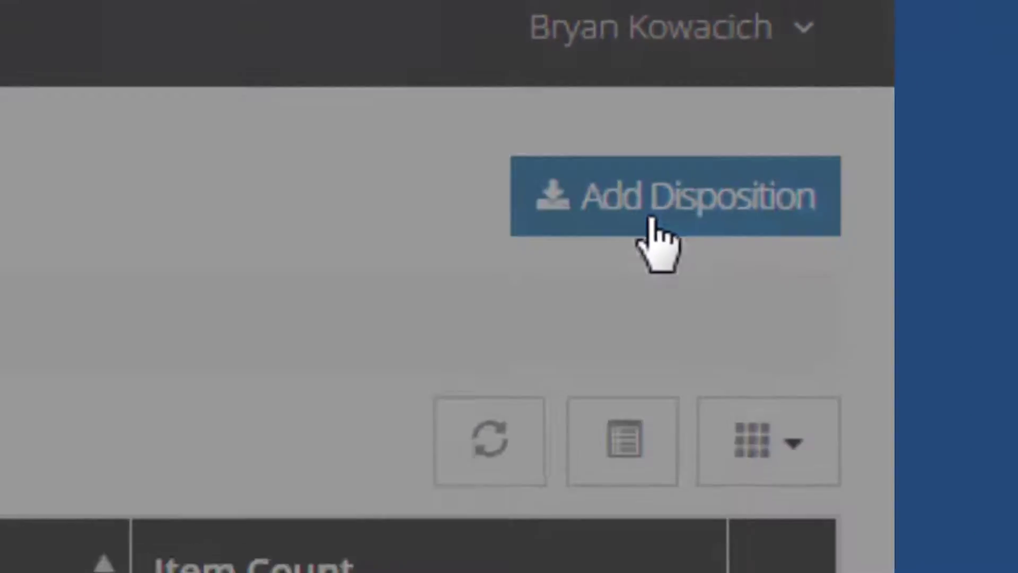
# Start a new disposition with location TriggerTrip and the customer as buyer
pyautogui.click(589, 247)
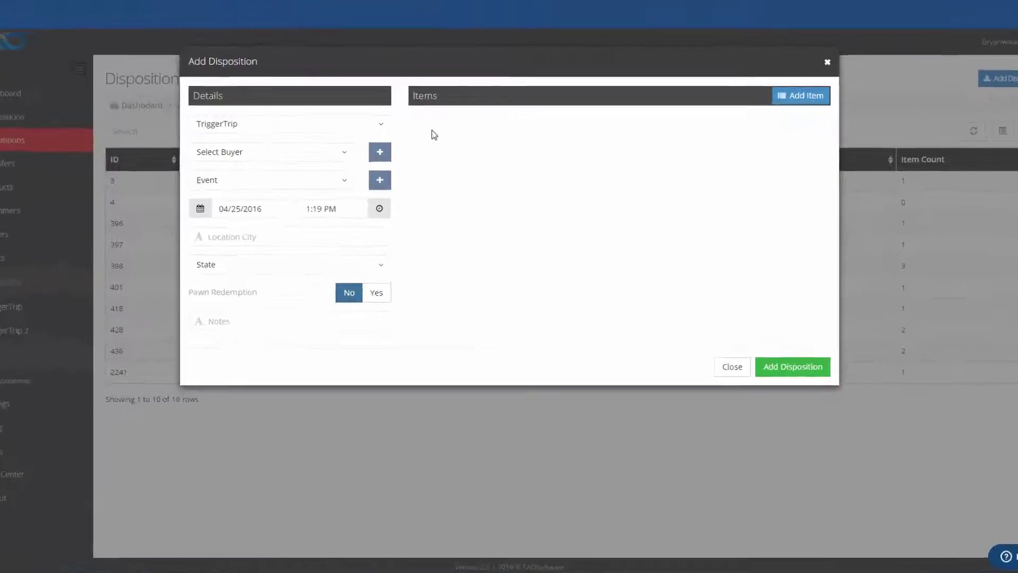
pyautogui.click(334, 134)
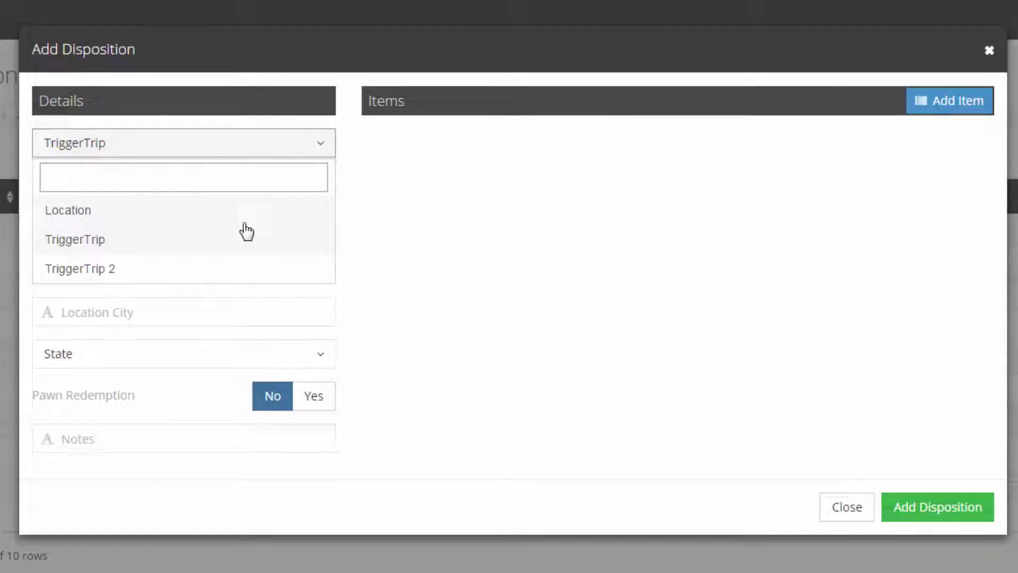
pyautogui.click(234, 241)
pyautogui.click(264, 186)
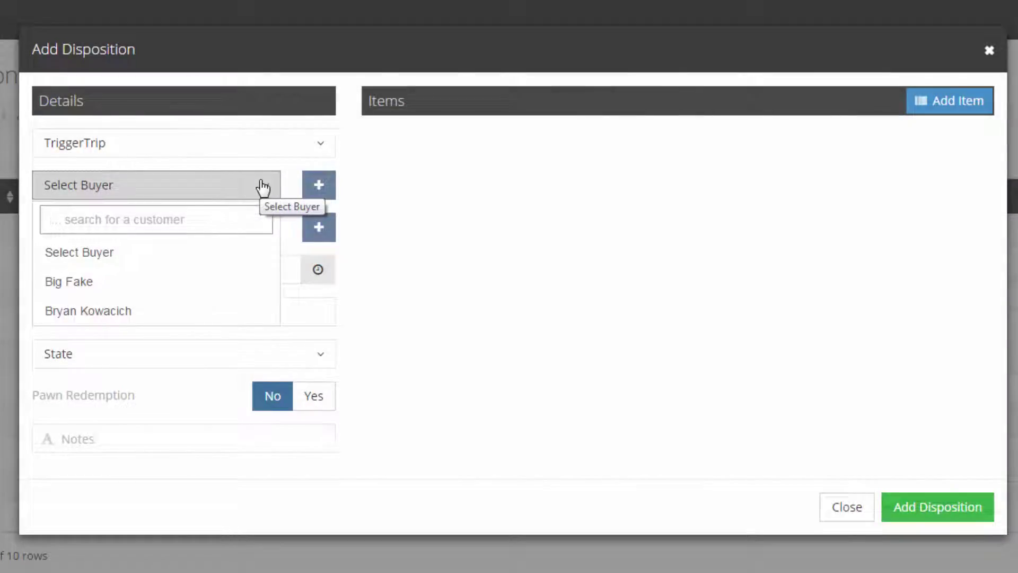
pyautogui.click(152, 287)
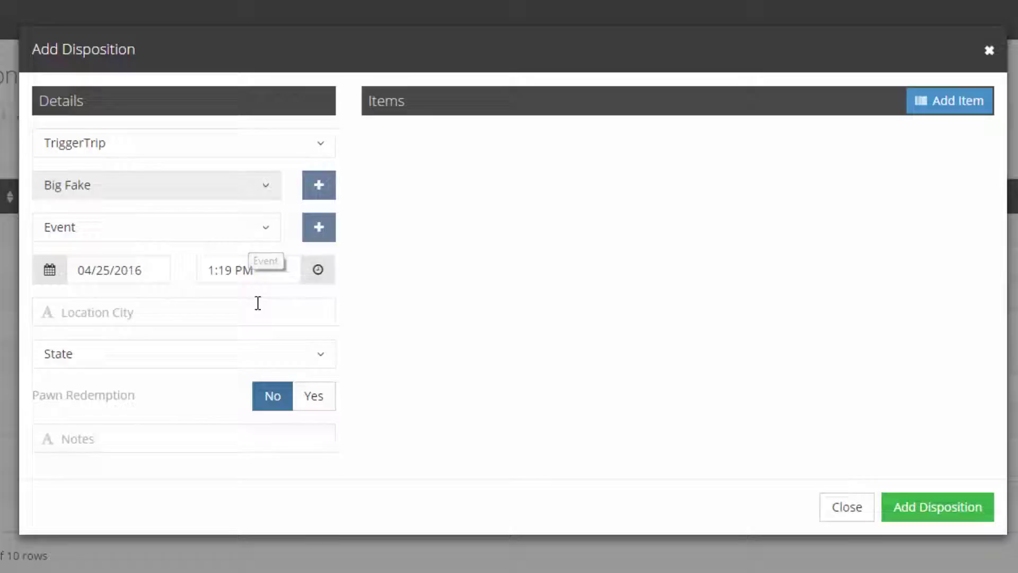
# Set the location city to Queen Creek and the state to Arizona
pyautogui.click(263, 309)
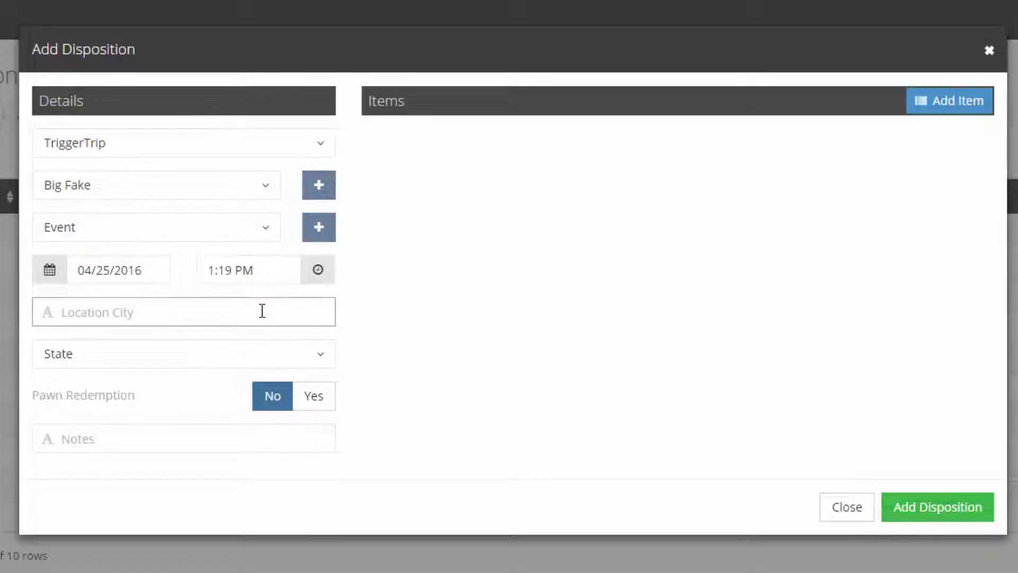
pyautogui.write('Que')
pyautogui.press('Down')
pyautogui.press('Return')
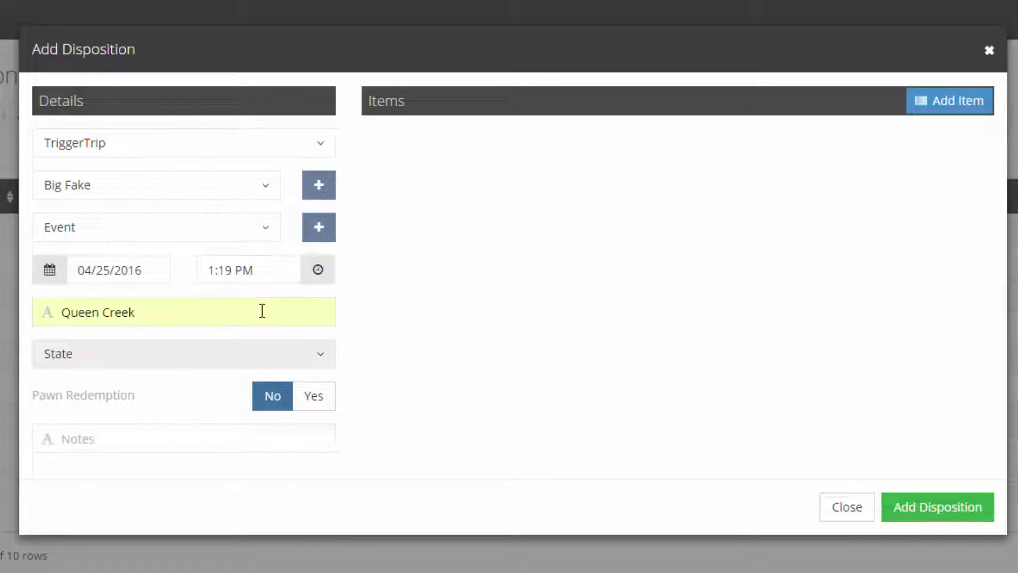
pyautogui.click(257, 363)
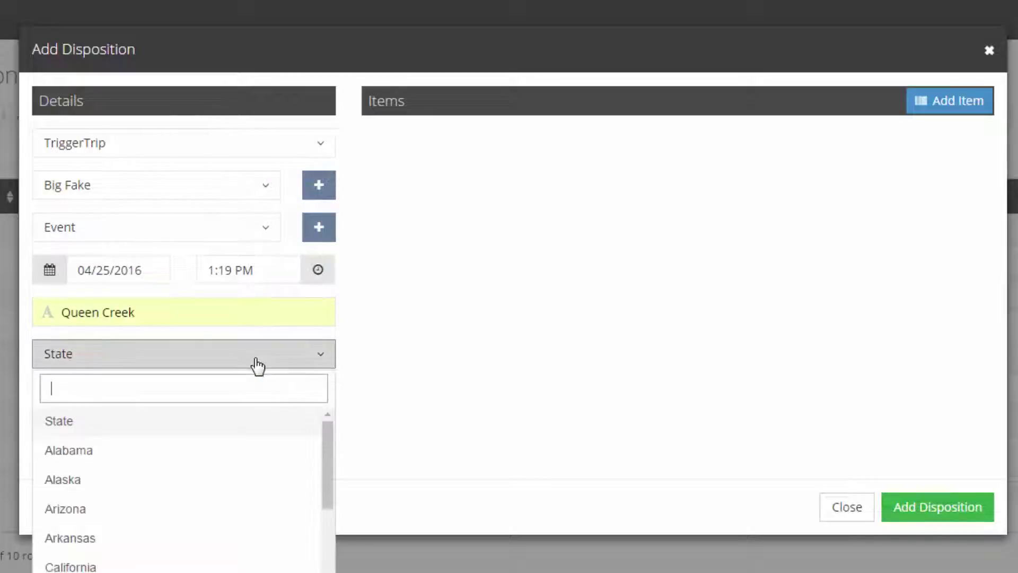
pyautogui.click(97, 511)
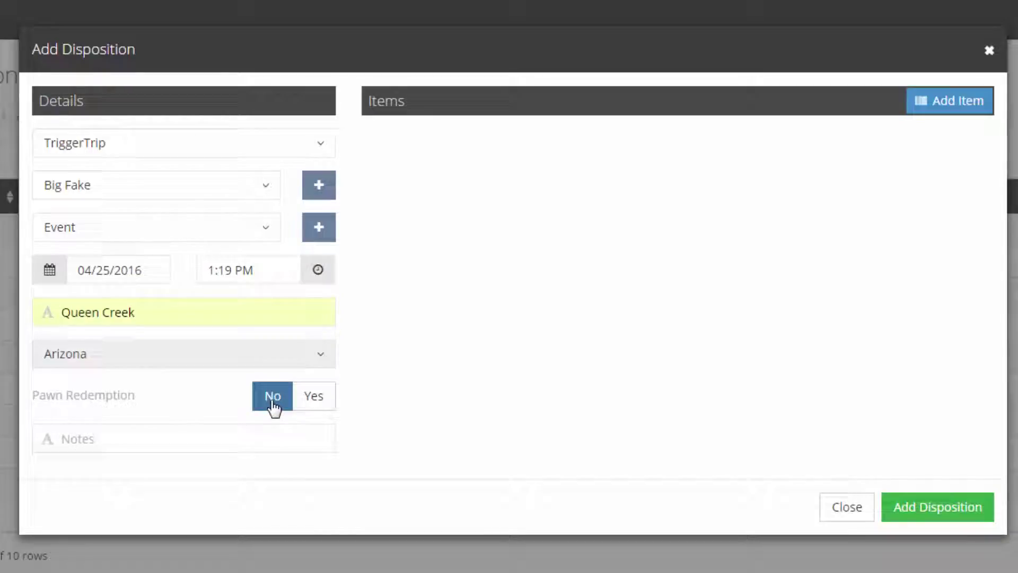
# Add rifle T15-55998 (AAC P-415) from inventory and create disposition 2261
pyautogui.click(947, 108)
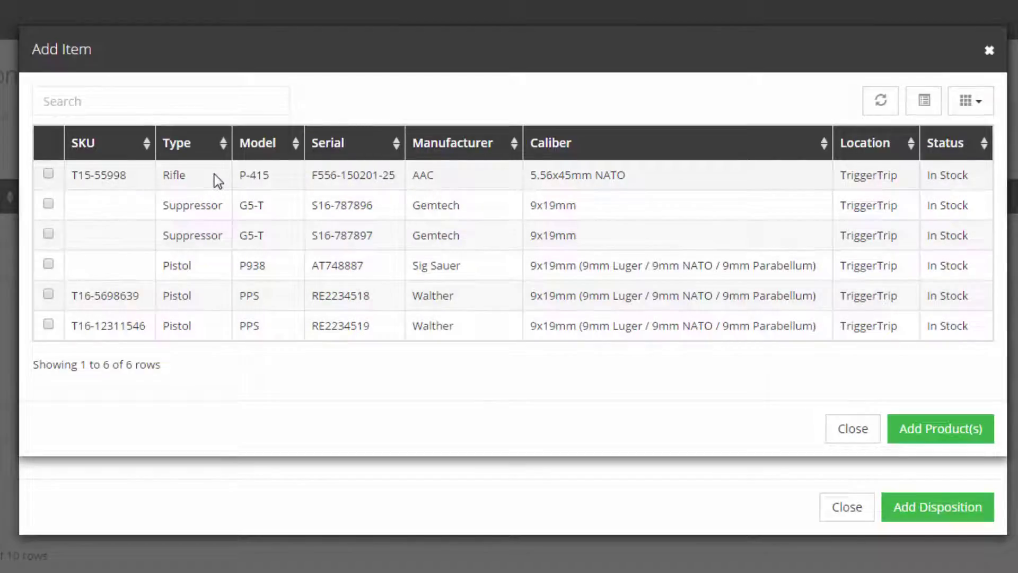
pyautogui.click(48, 175)
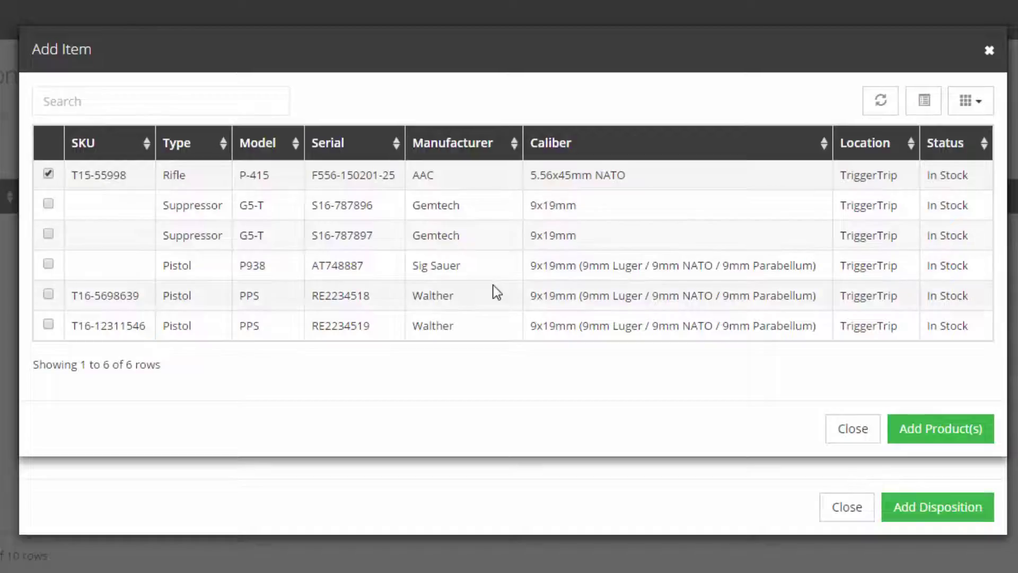
pyautogui.click(939, 430)
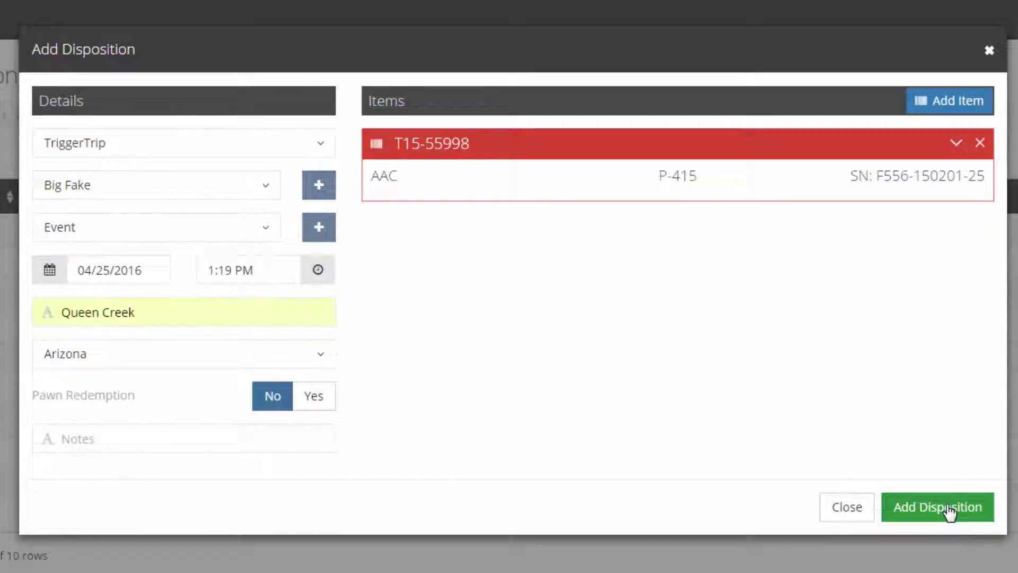
pyautogui.click(834, 403)
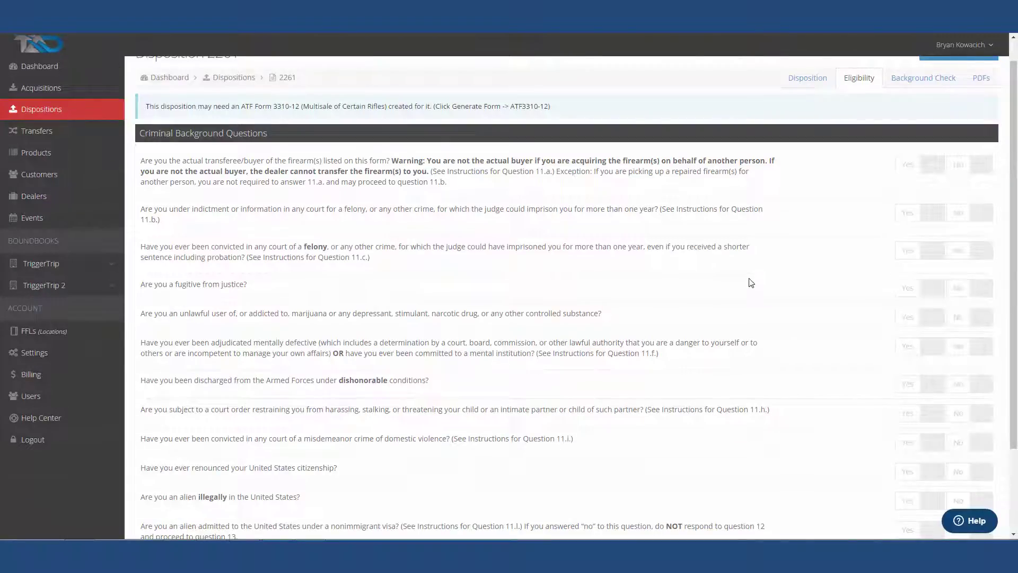
# Answer Yes to actual buyer, No to indictment through domestic violence questions
pyautogui.scroll(-1, 774, 263)
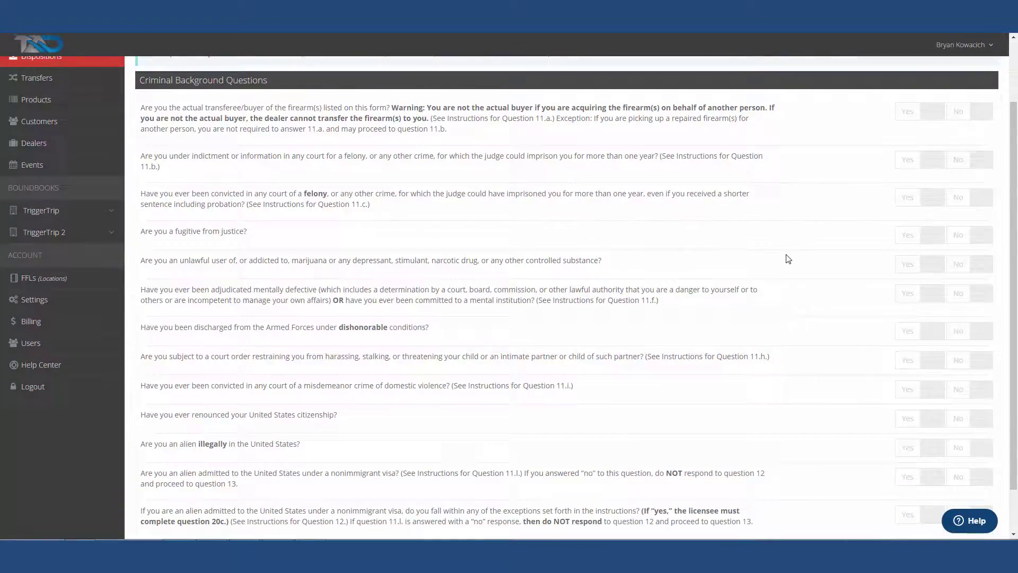
pyautogui.click(908, 115)
pyautogui.click(980, 162)
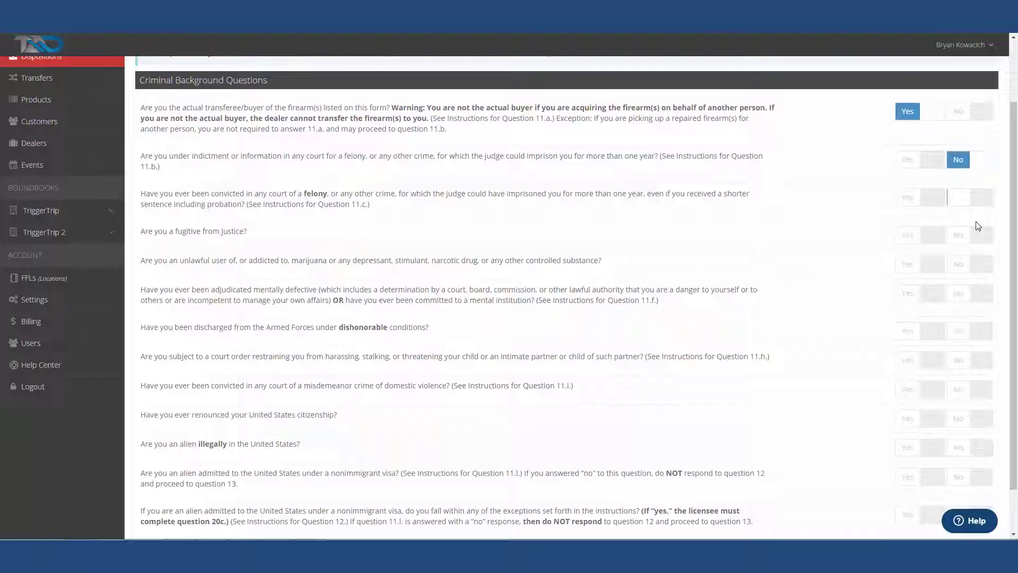
pyautogui.click(980, 235)
pyautogui.click(980, 264)
pyautogui.click(980, 293)
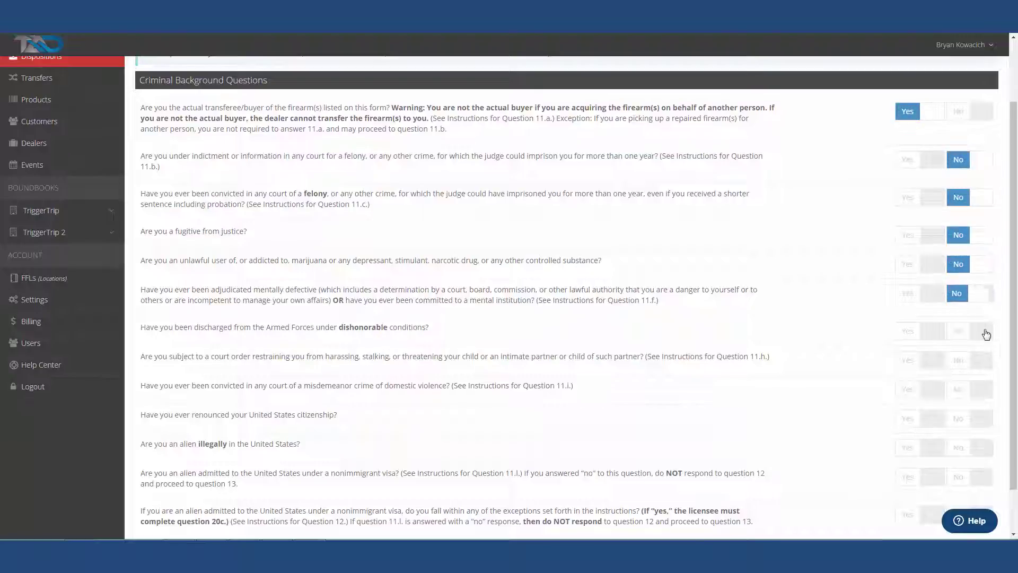
pyautogui.click(987, 334)
pyautogui.click(981, 361)
pyautogui.click(978, 390)
# Answer No to the citizenship, illegal alien and visa questions, then save the answers
pyautogui.scroll(-1, 977, 371)
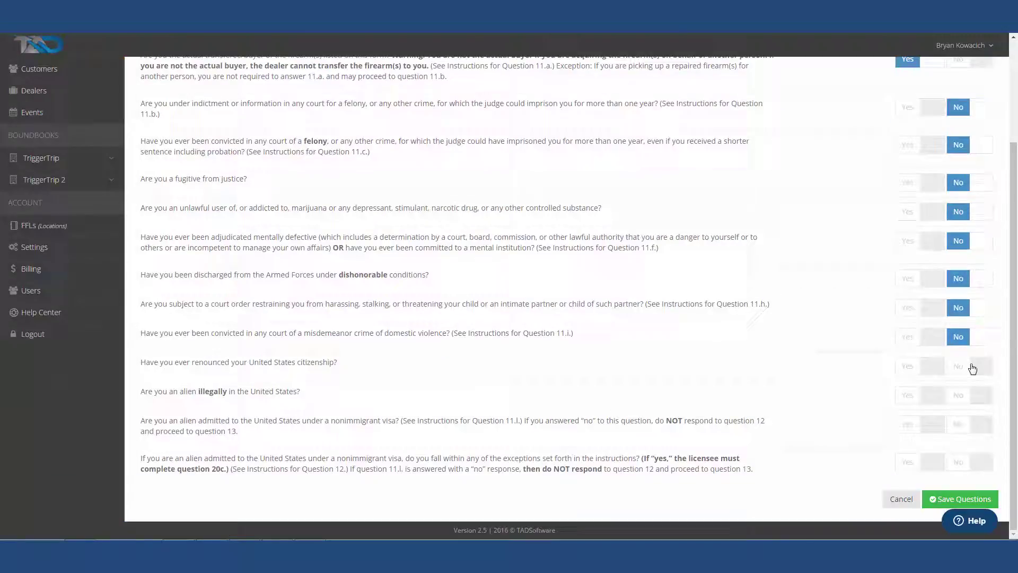
pyautogui.click(973, 368)
pyautogui.click(977, 397)
pyautogui.click(981, 426)
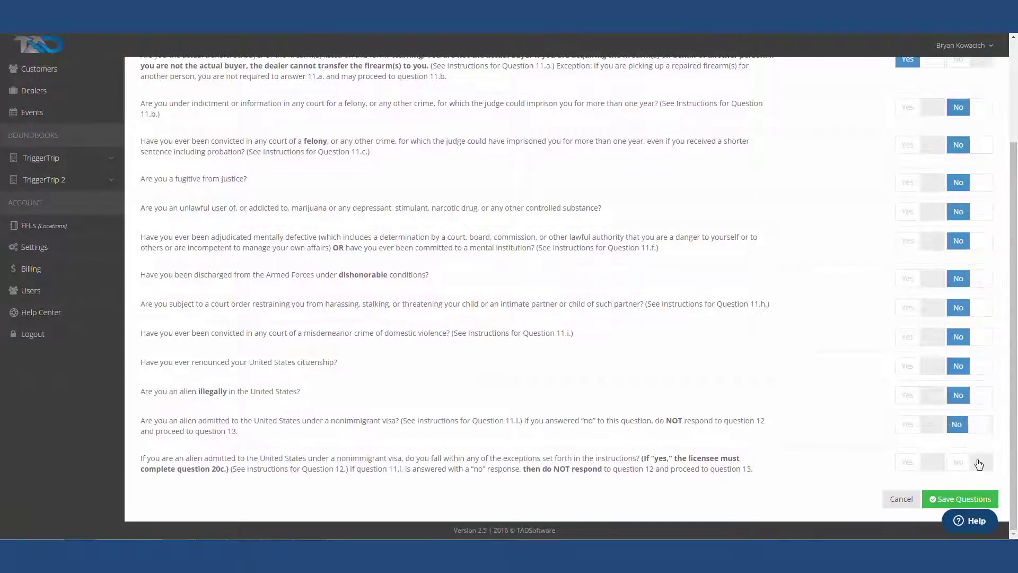
pyautogui.click(979, 464)
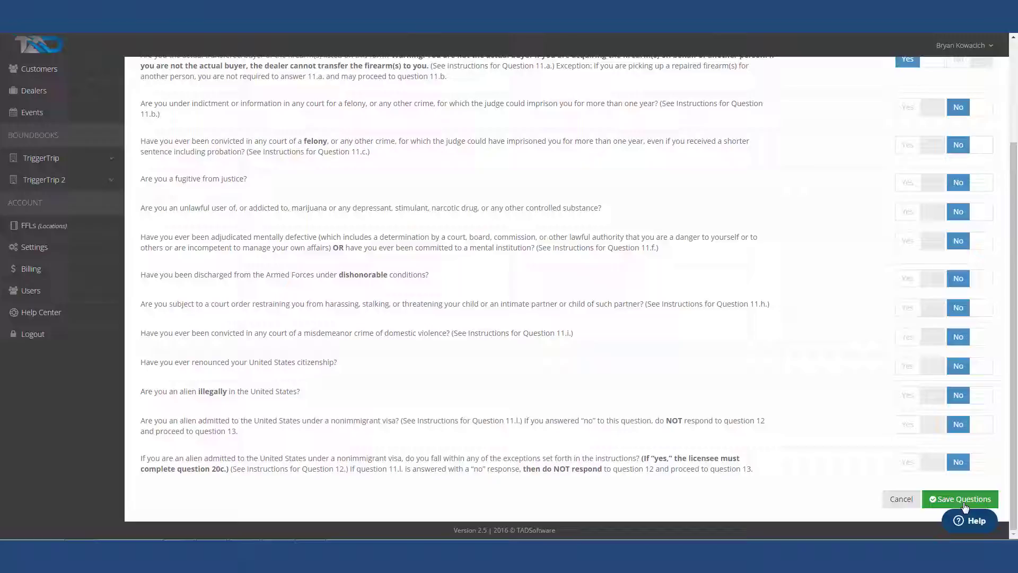
pyautogui.click(964, 499)
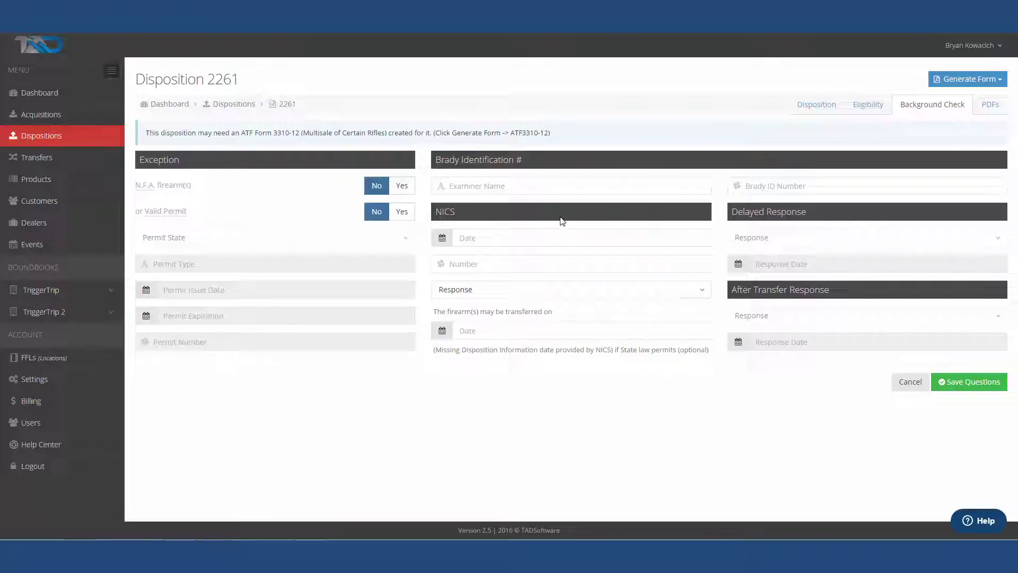
pyautogui.click(763, 186)
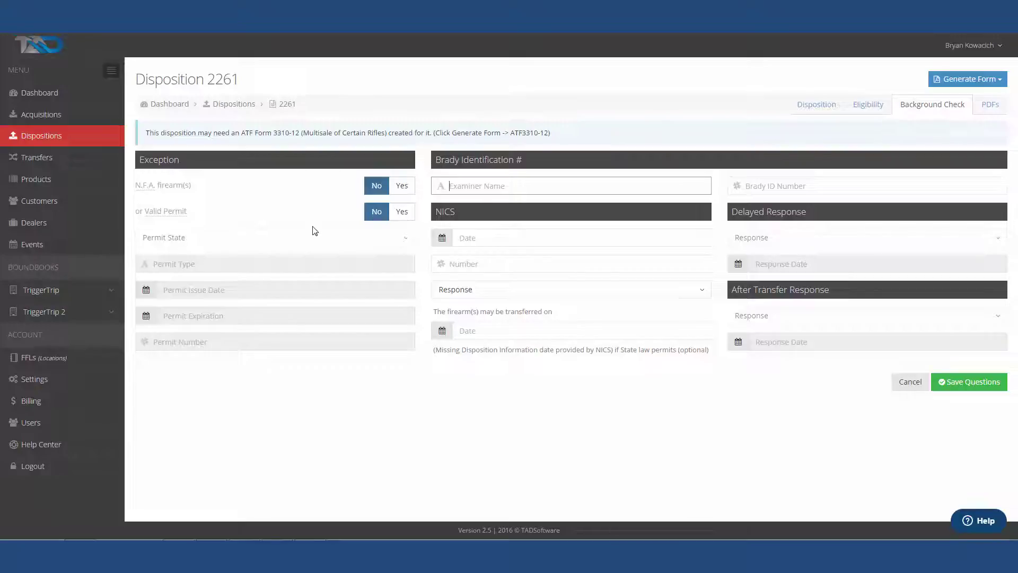
# Set Valid Permit to Yes with permit state Arizona and permit type CCW
pyautogui.click(398, 213)
pyautogui.click(390, 244)
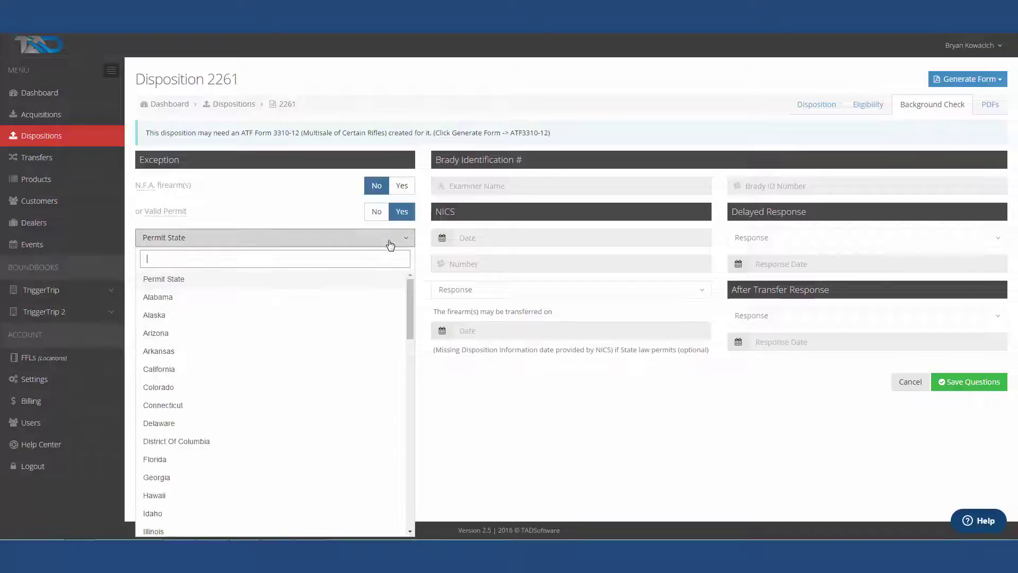
pyautogui.click(203, 336)
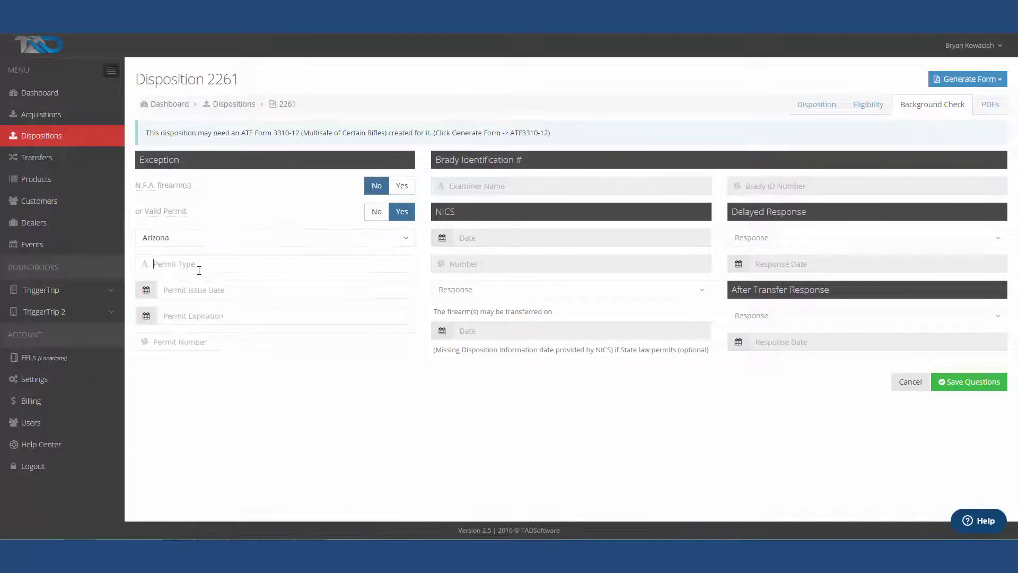
pyautogui.click(195, 269)
pyautogui.write('CCW')
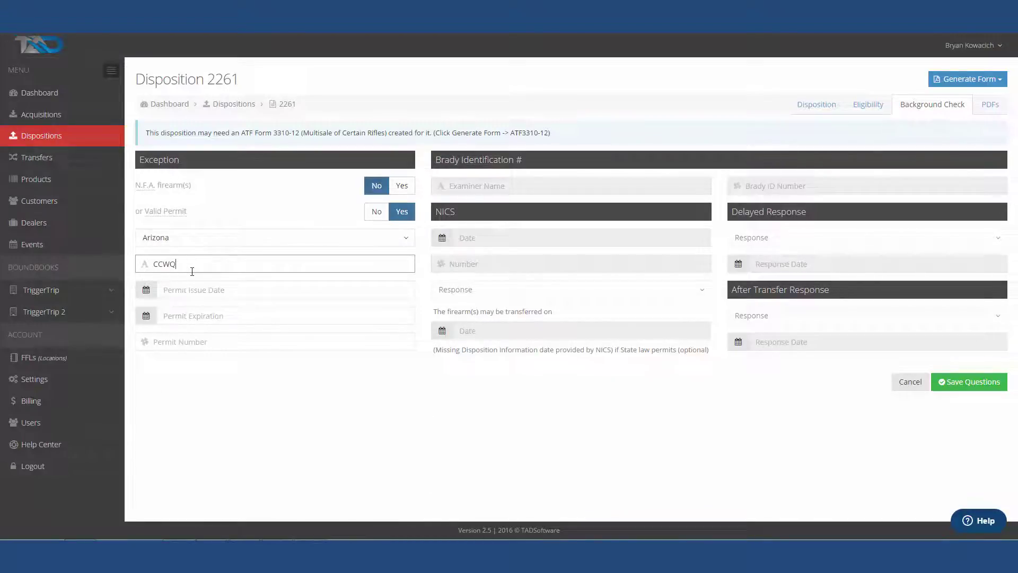
pyautogui.press('Tab')
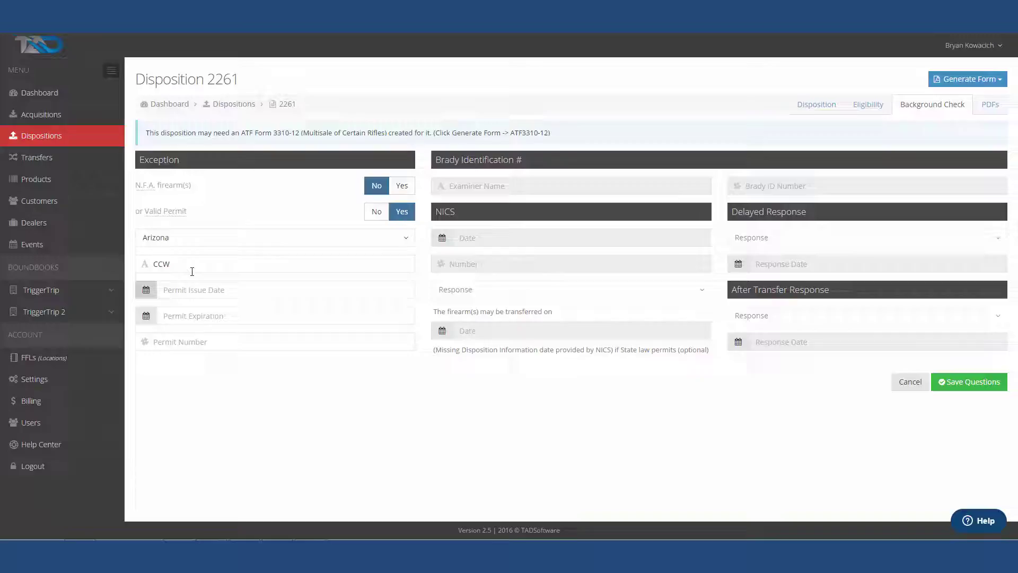
# Set the permit issue date 03/04/2014, expiration 03/04/2019, and enter the permit number
pyautogui.click(148, 294)
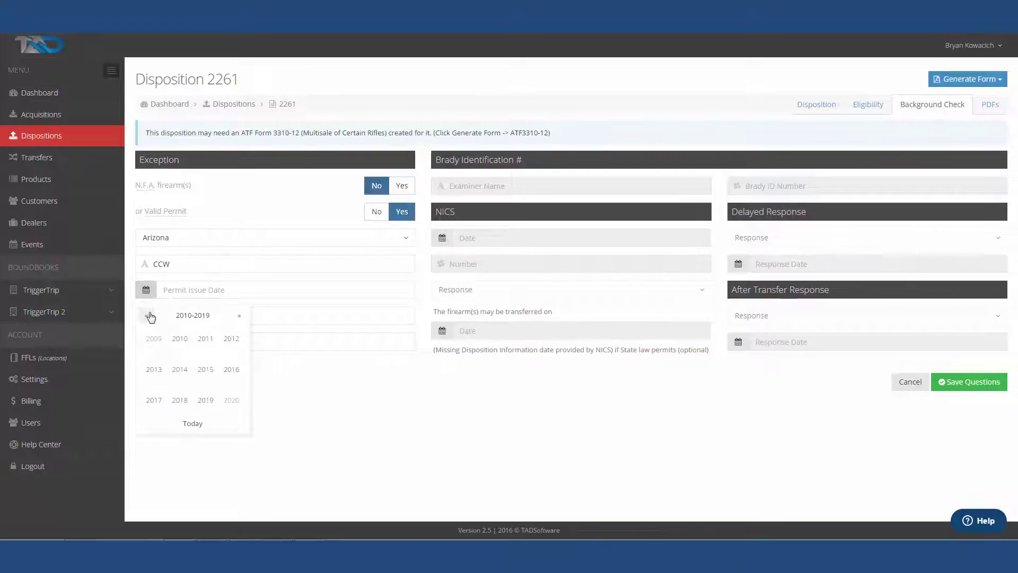
pyautogui.click(183, 368)
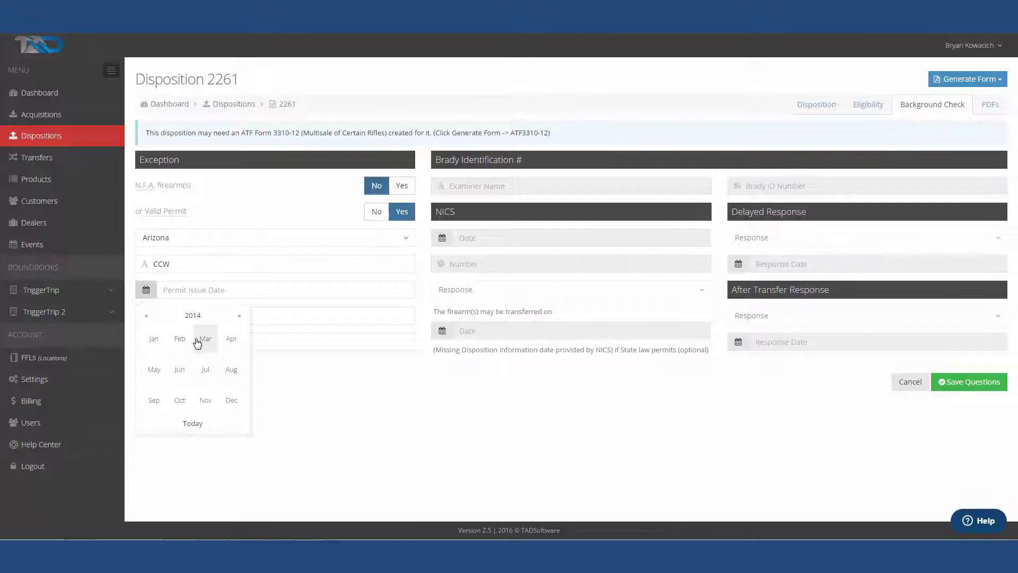
pyautogui.click(205, 339)
pyautogui.click(180, 363)
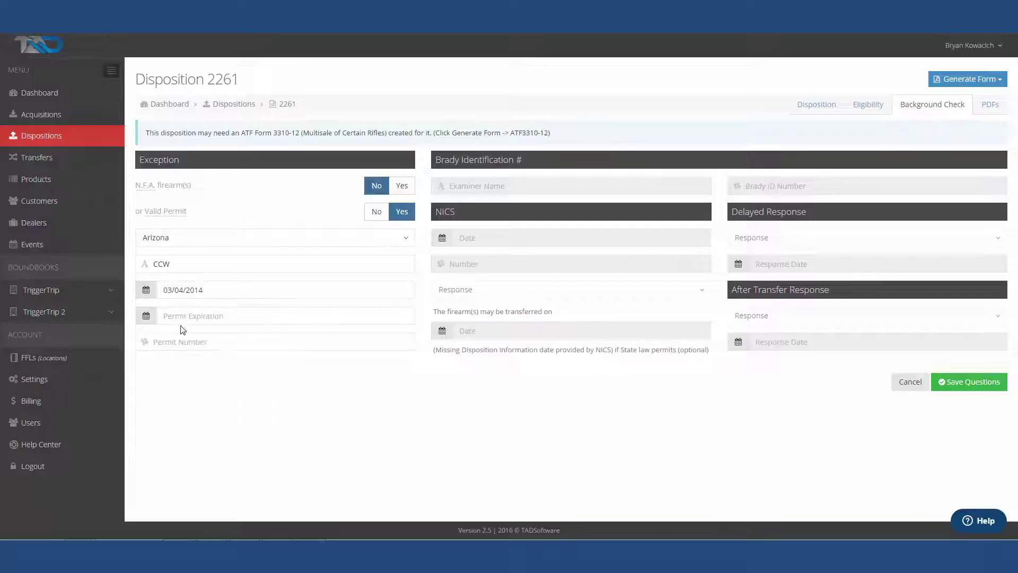
pyautogui.click(145, 316)
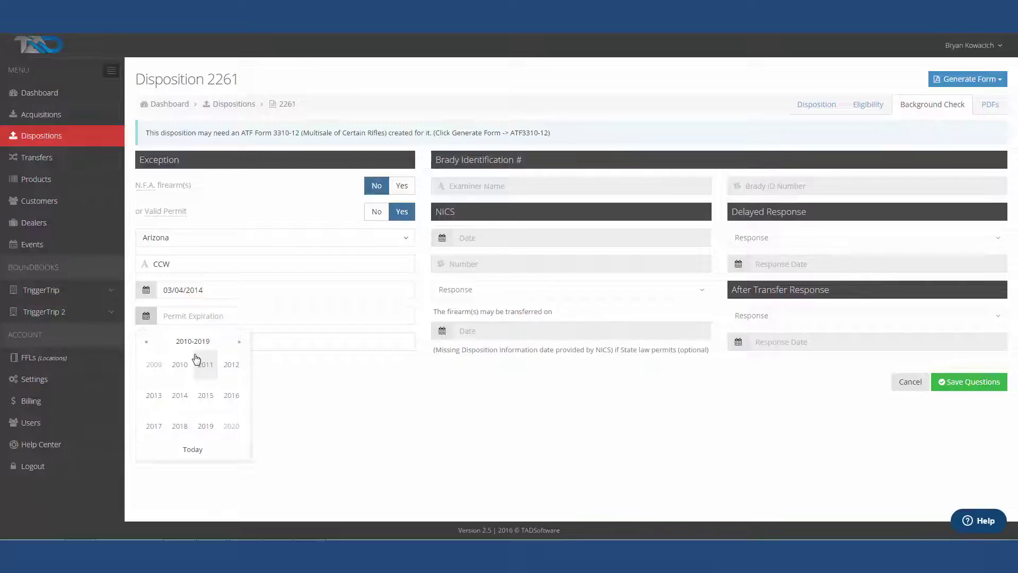
pyautogui.click(204, 426)
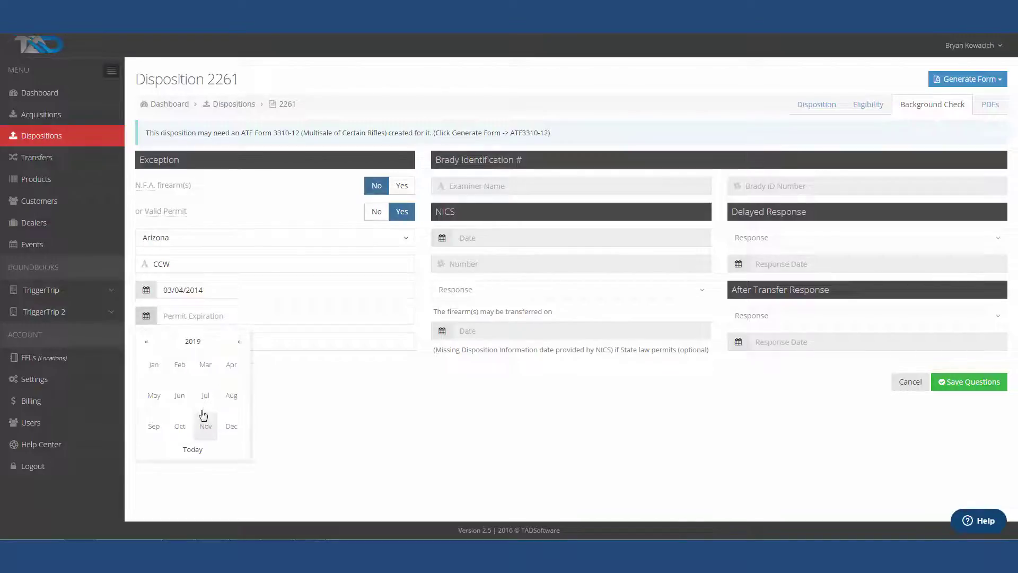
pyautogui.click(205, 366)
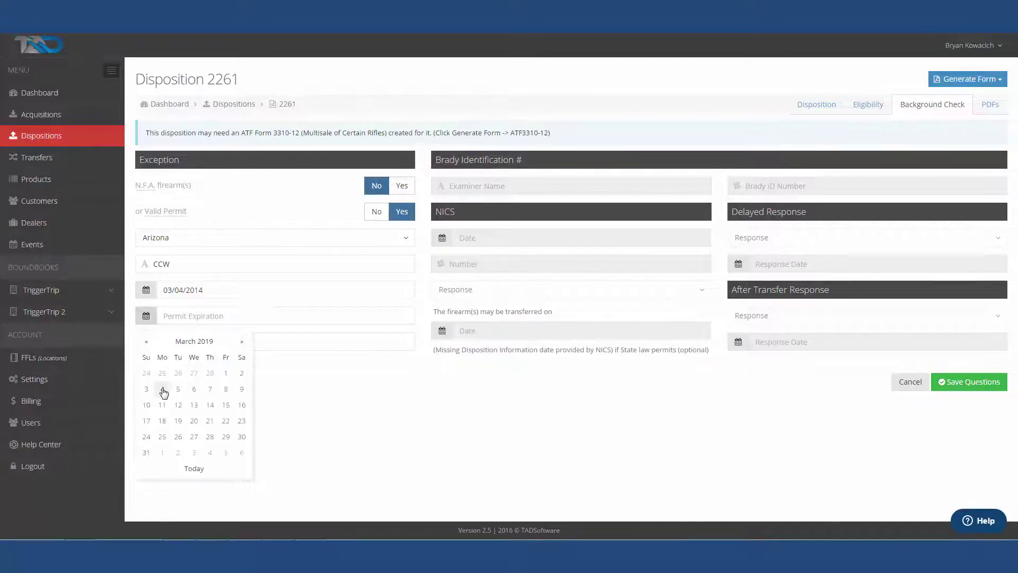
pyautogui.click(163, 391)
pyautogui.click(261, 344)
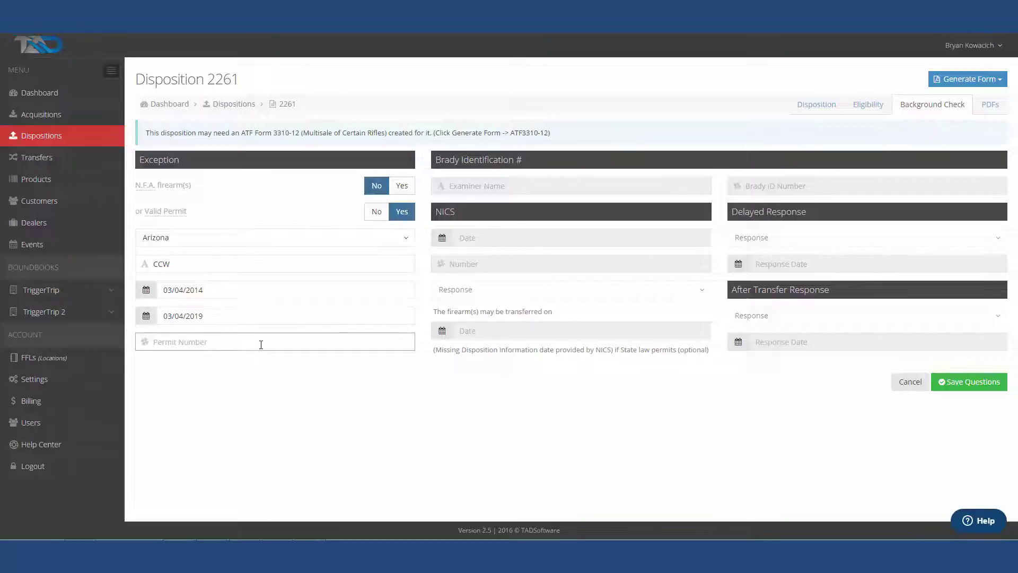
pyautogui.write('5265336')
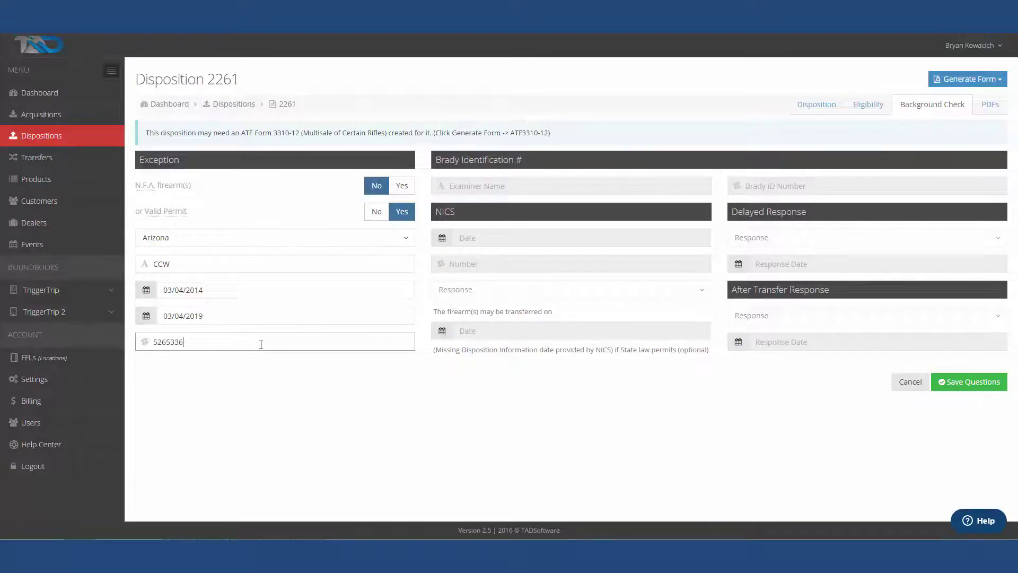
# Save the background check answers and review the generated 6-page ATF 4473 PDF
pyautogui.click(986, 391)
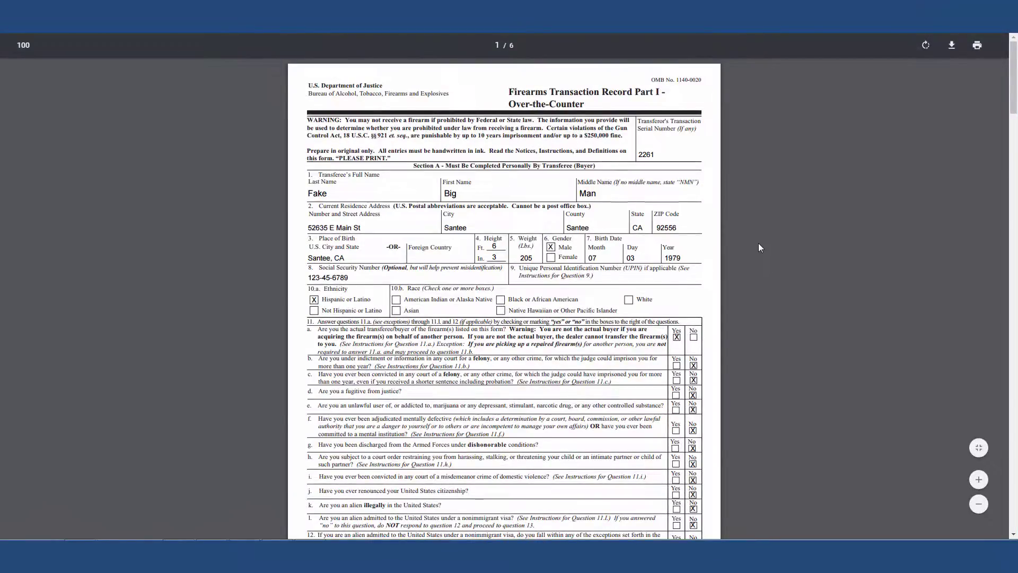
pyautogui.scroll(-3, 751, 250)
pyautogui.scroll(-12, 753, 249)
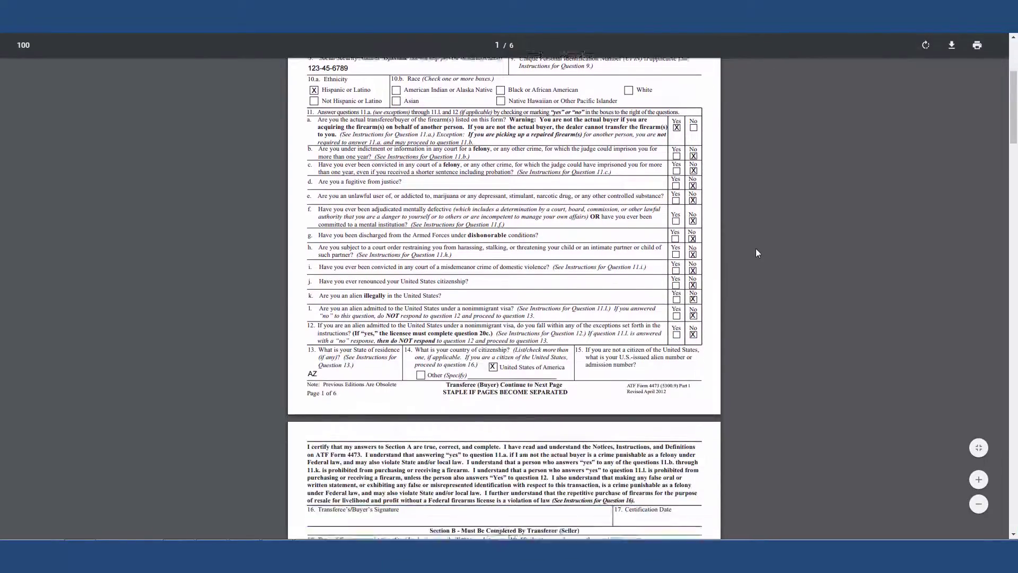
pyautogui.scroll(-13, 764, 257)
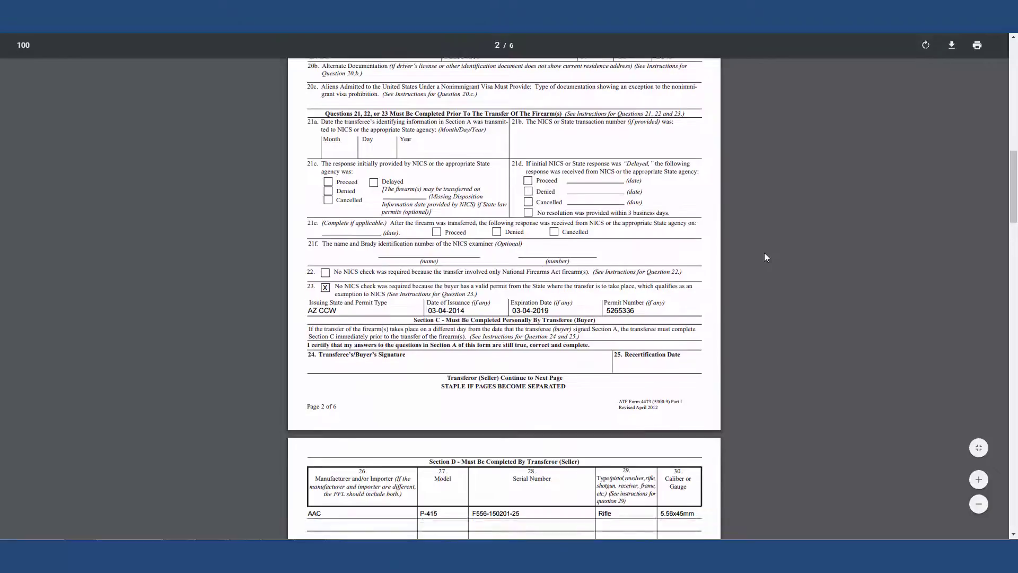
pyautogui.scroll(6, 767, 257)
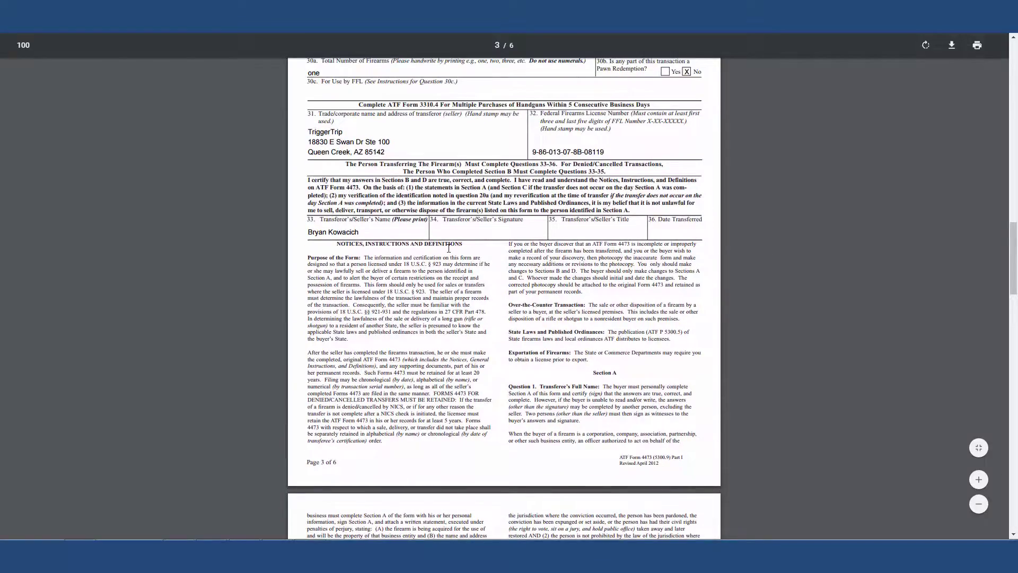
pyautogui.scroll(20, 448, 248)
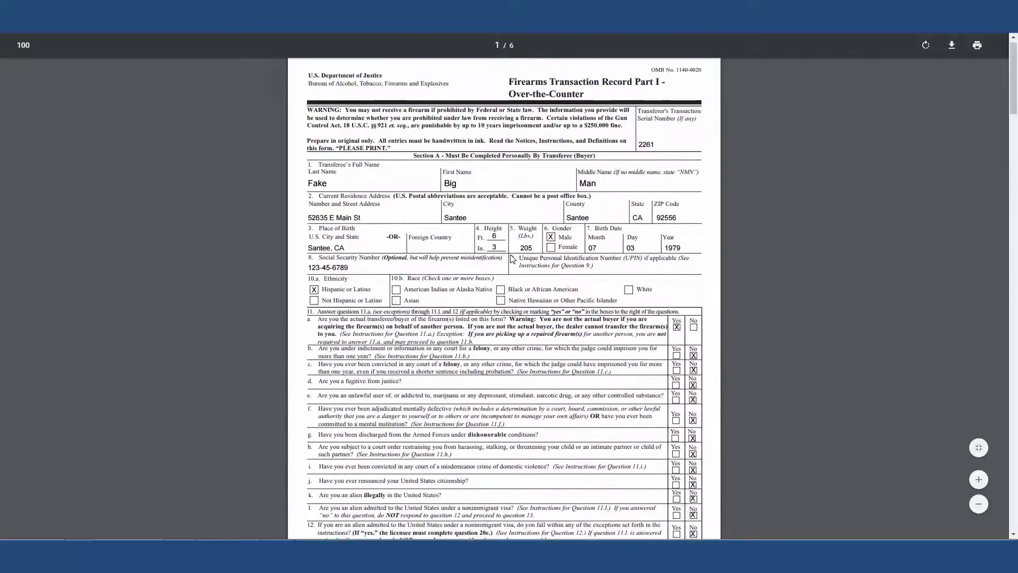
pyautogui.scroll(-14, 512, 258)
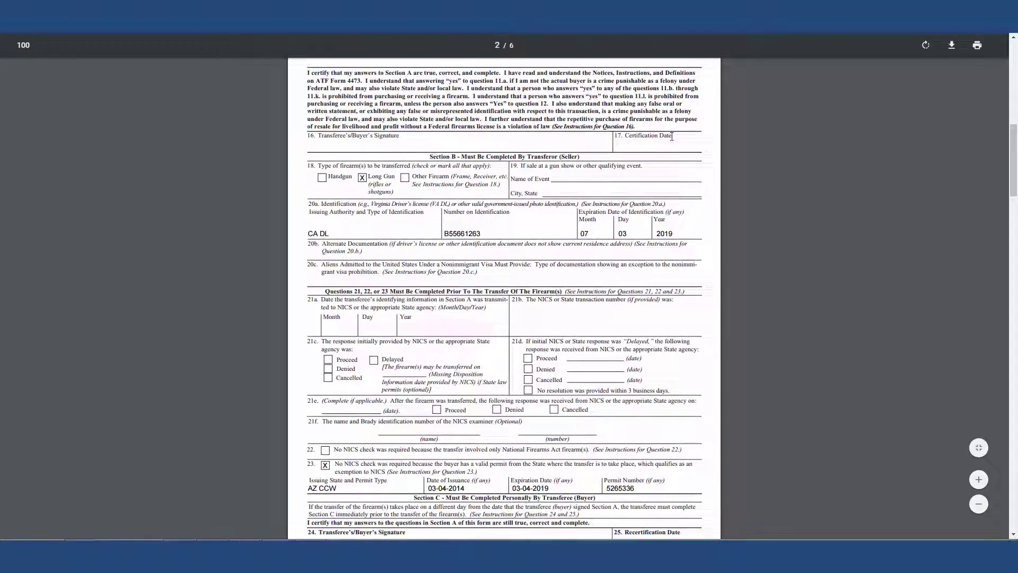
pyautogui.scroll(-17, 658, 213)
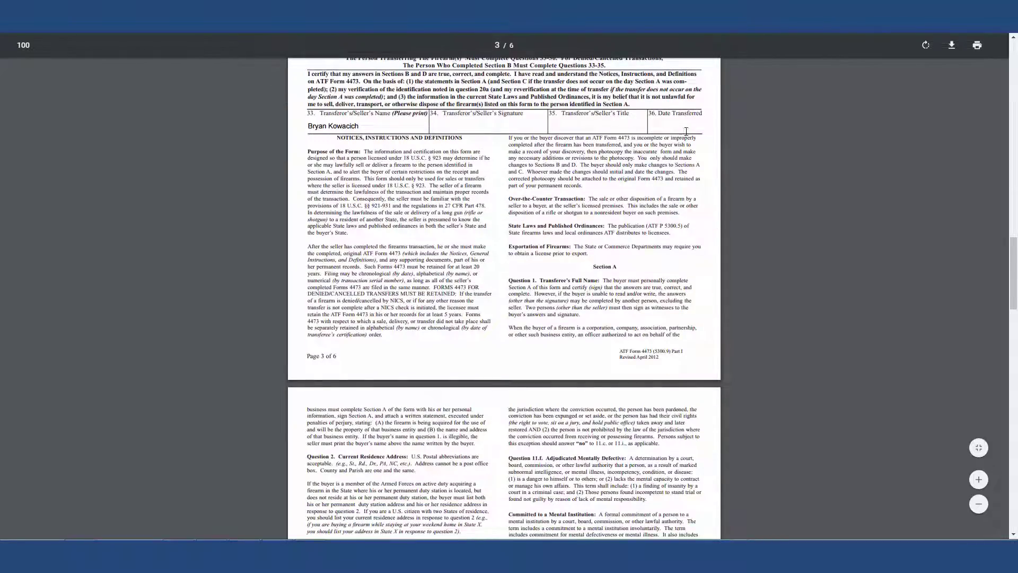
pyautogui.scroll(20, 643, 249)
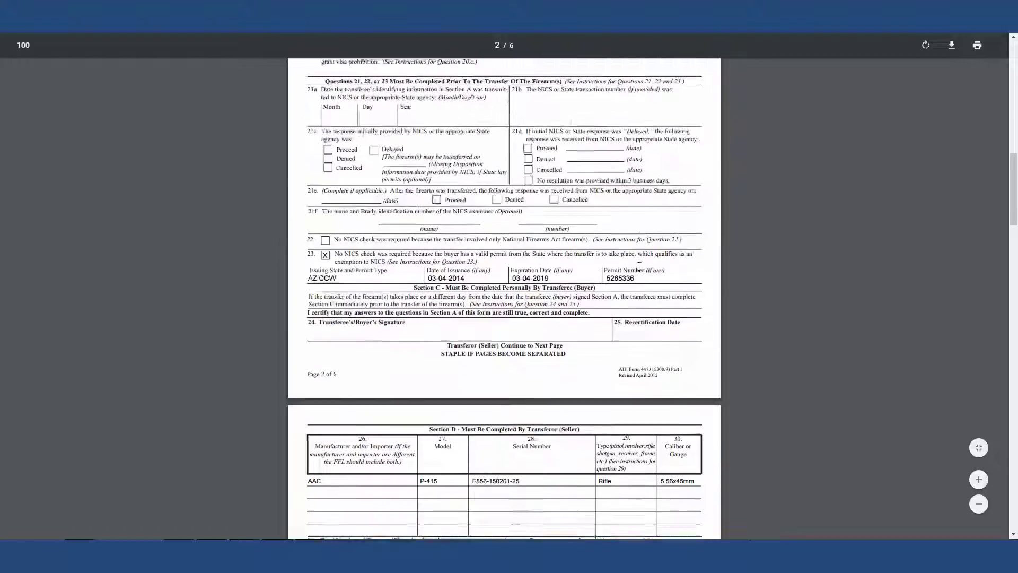